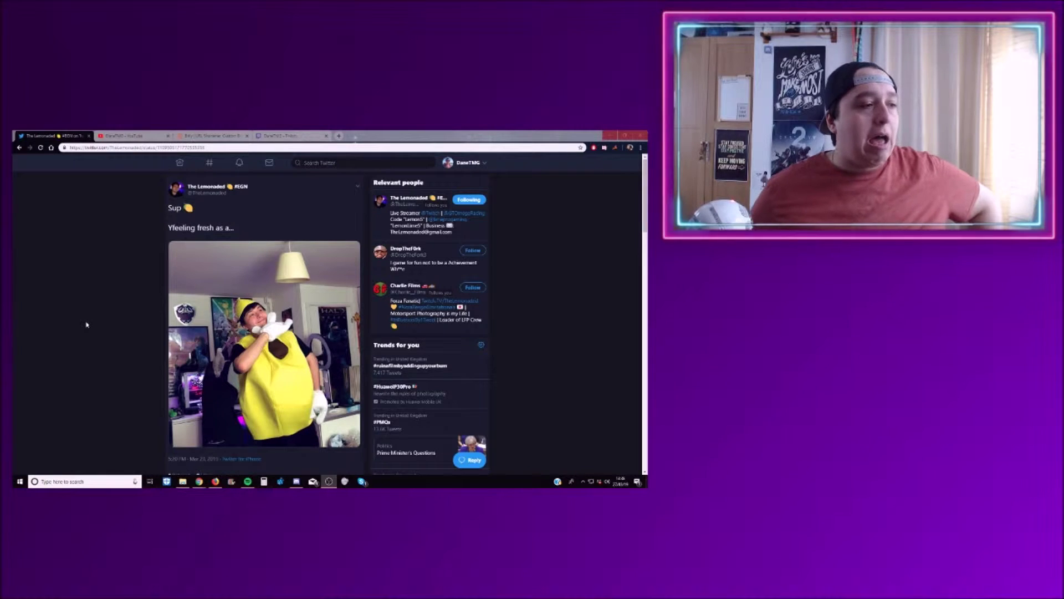
pyautogui.scroll(-1, 87, 324)
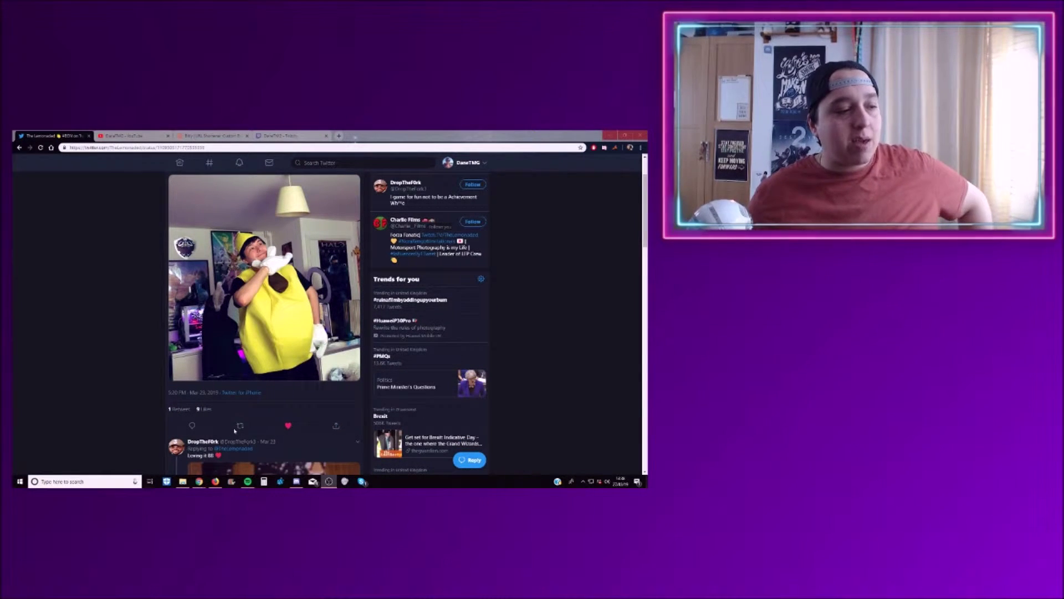
pyautogui.scroll(-1, 333, 203)
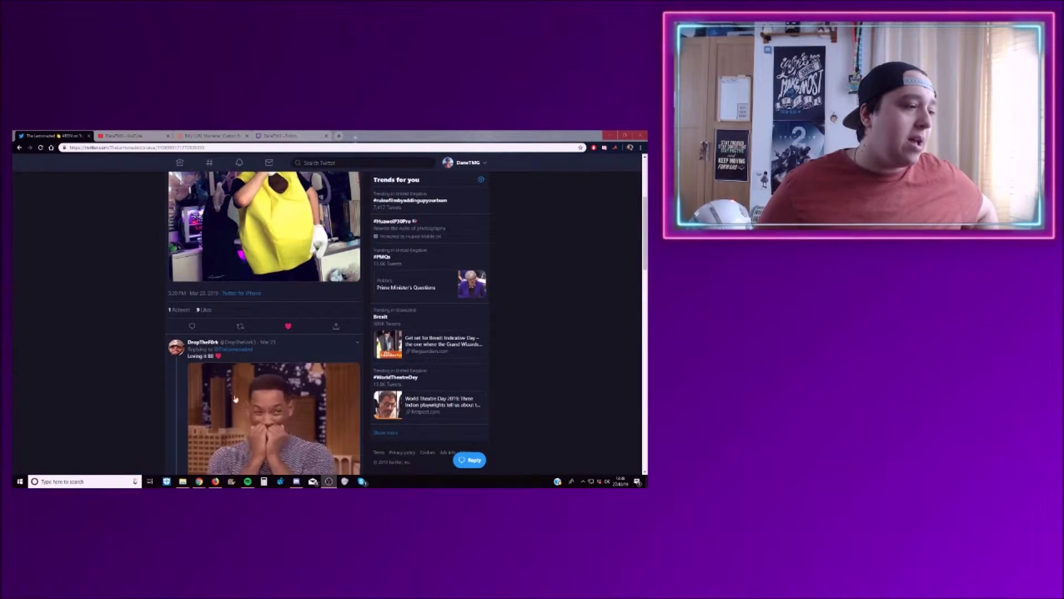
pyautogui.scroll(1, 334, 203)
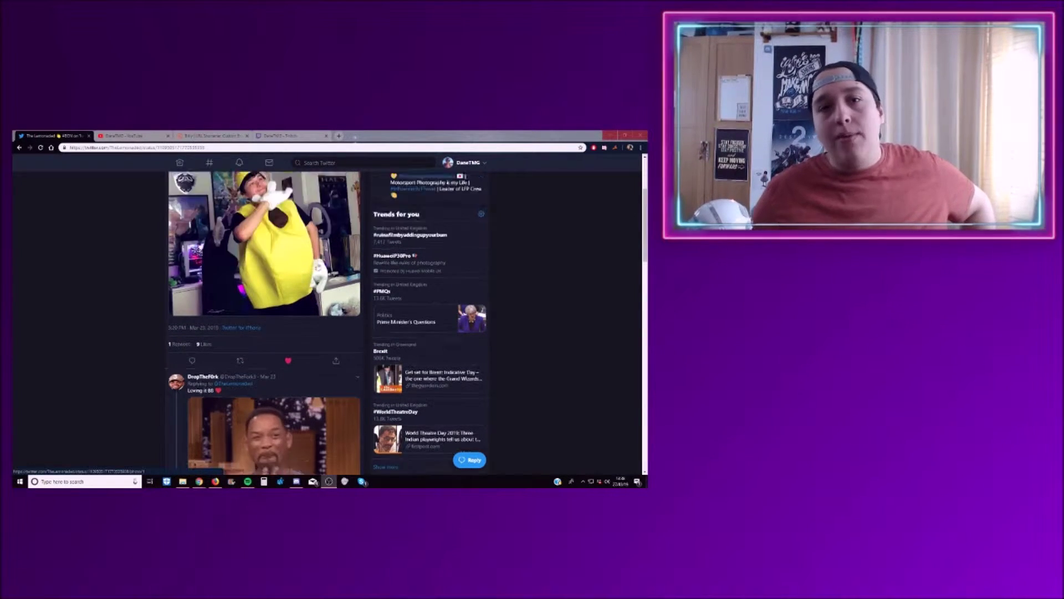
pyautogui.scroll(2, 334, 203)
pyautogui.scroll(-2, 334, 203)
pyautogui.scroll(1, 341, 350)
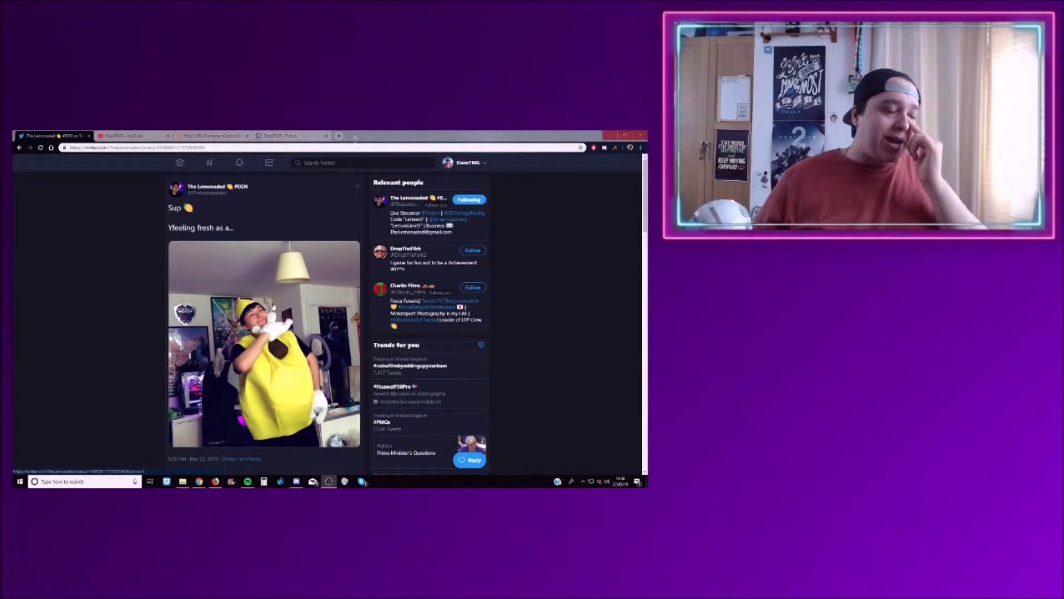
pyautogui.scroll(-2, 224, 254)
pyautogui.scroll(2, 224, 254)
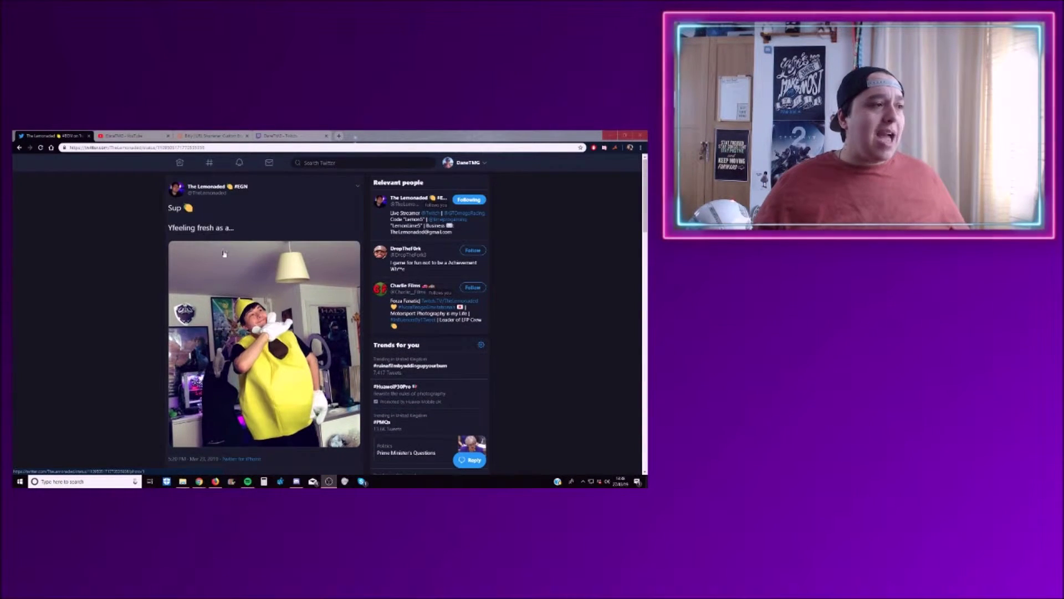
pyautogui.doubleClick(176, 208)
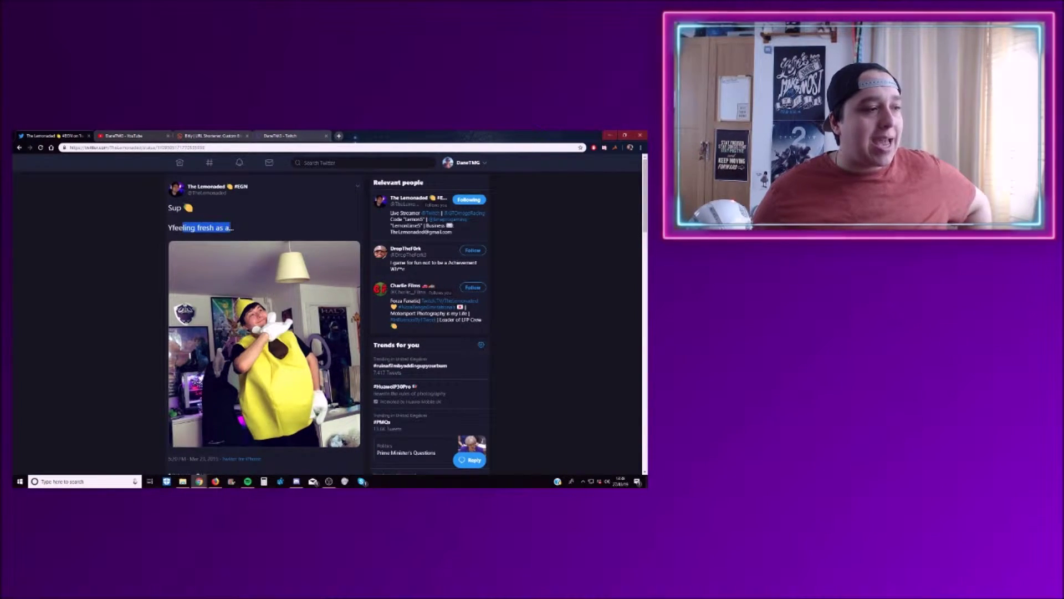
pyautogui.click(238, 231)
pyautogui.moveTo(196, 227); pyautogui.dragTo(186, 227)
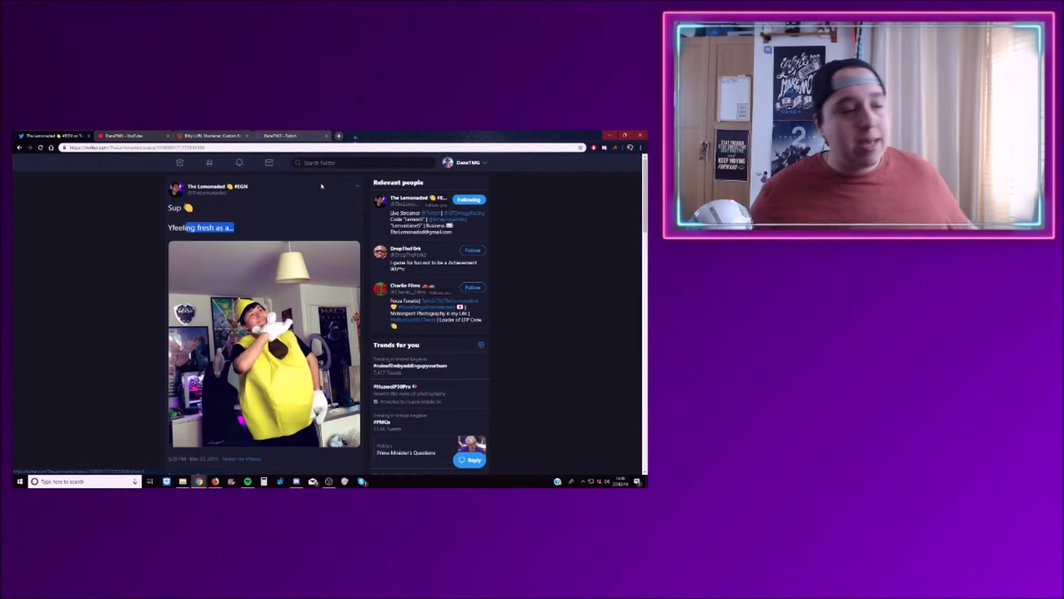
pyautogui.click(157, 290)
pyautogui.scroll(-3, 163, 293)
pyautogui.scroll(3, 168, 295)
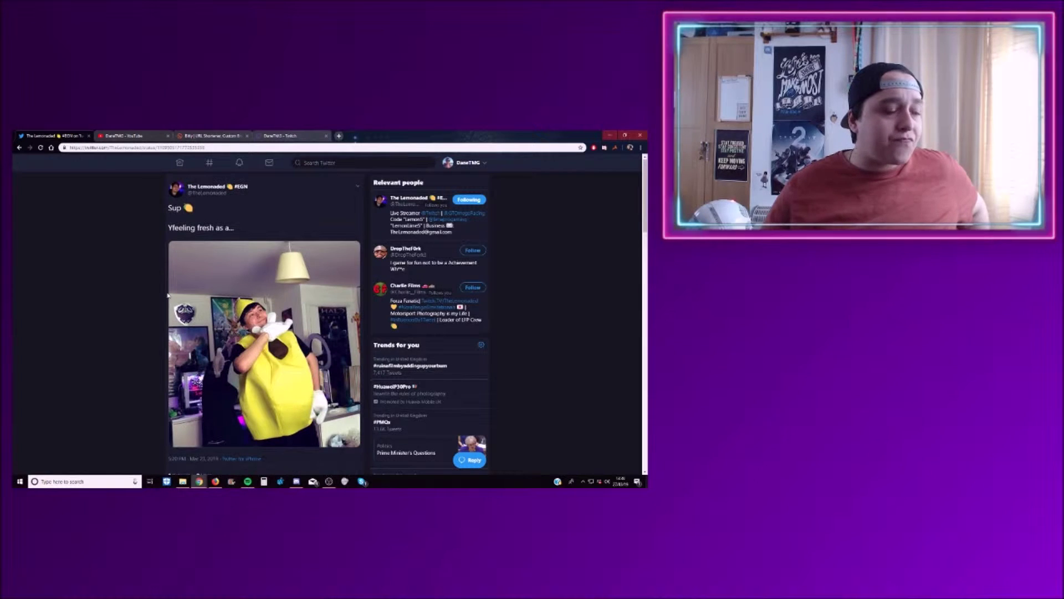
pyautogui.scroll(-3, 176, 295)
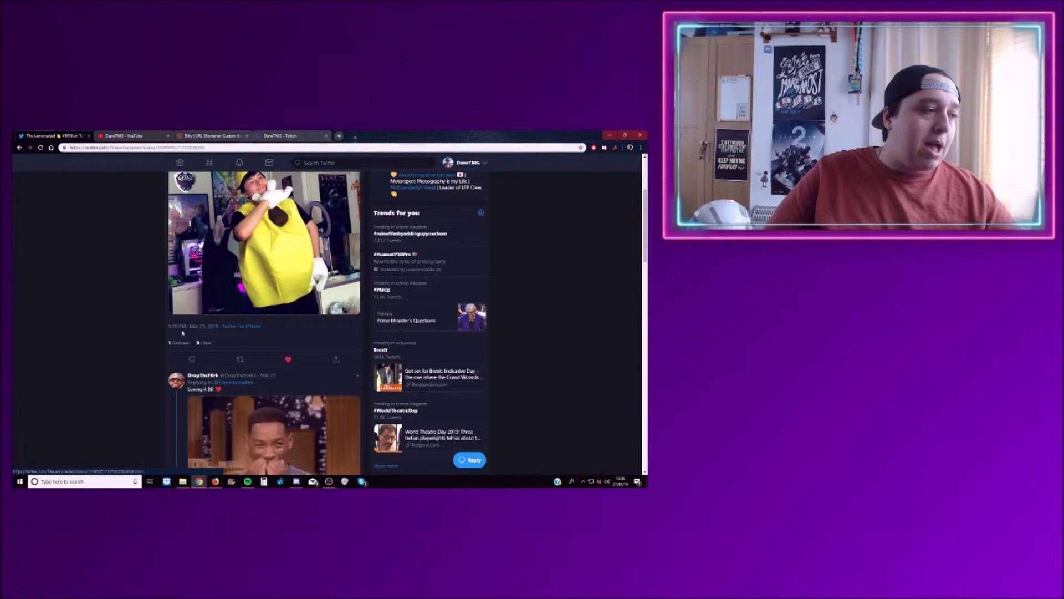
pyautogui.scroll(-2, 162, 357)
pyautogui.scroll(-2, 162, 358)
pyautogui.scroll(-1, 161, 358)
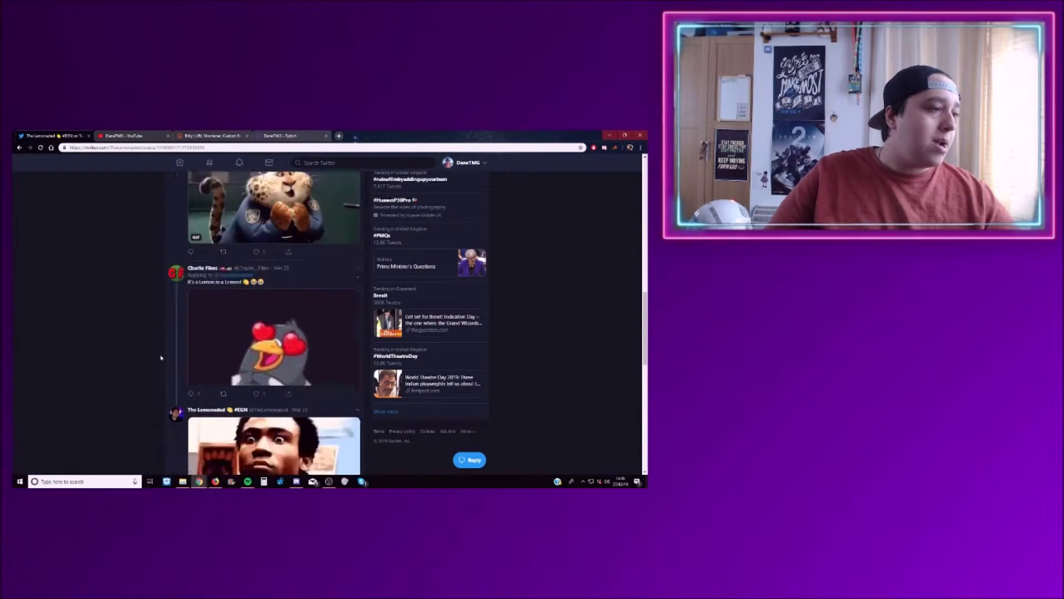
pyautogui.scroll(-1, 162, 357)
pyautogui.scroll(5, 162, 358)
pyautogui.scroll(2, 161, 358)
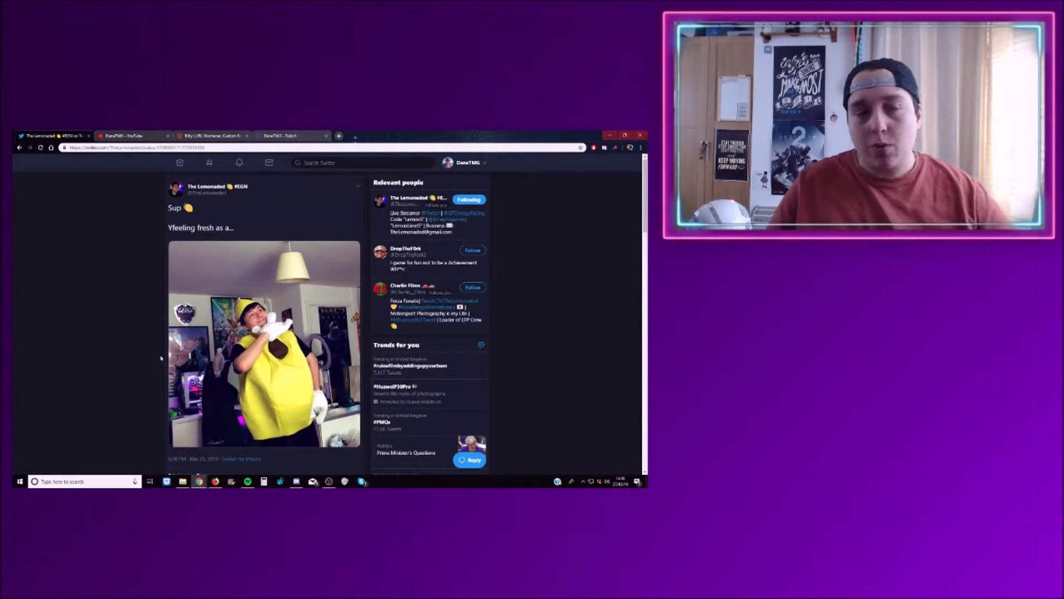
pyautogui.scroll(-2, 192, 287)
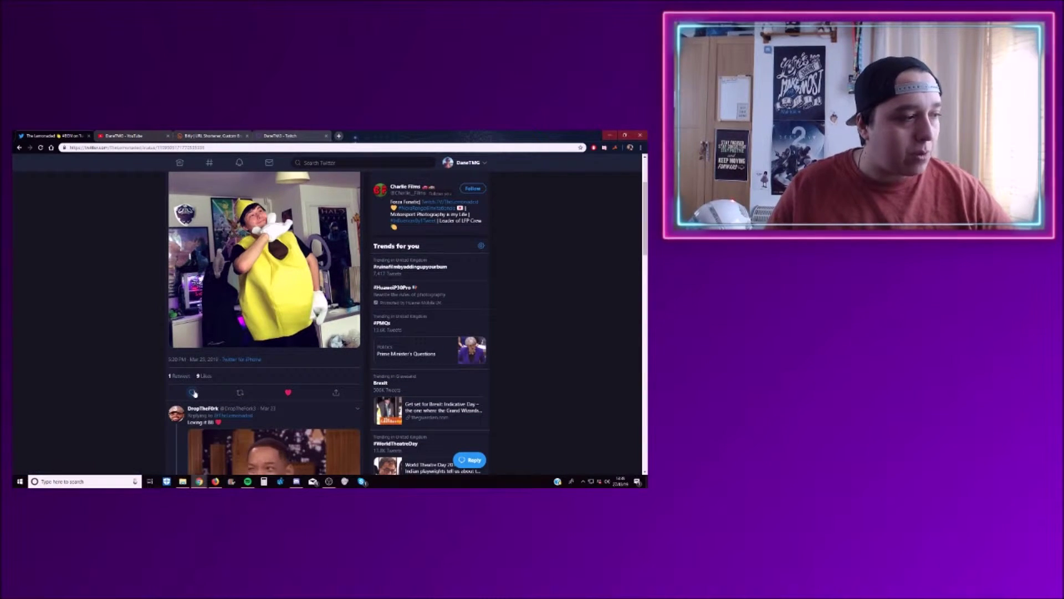
pyautogui.press('r')
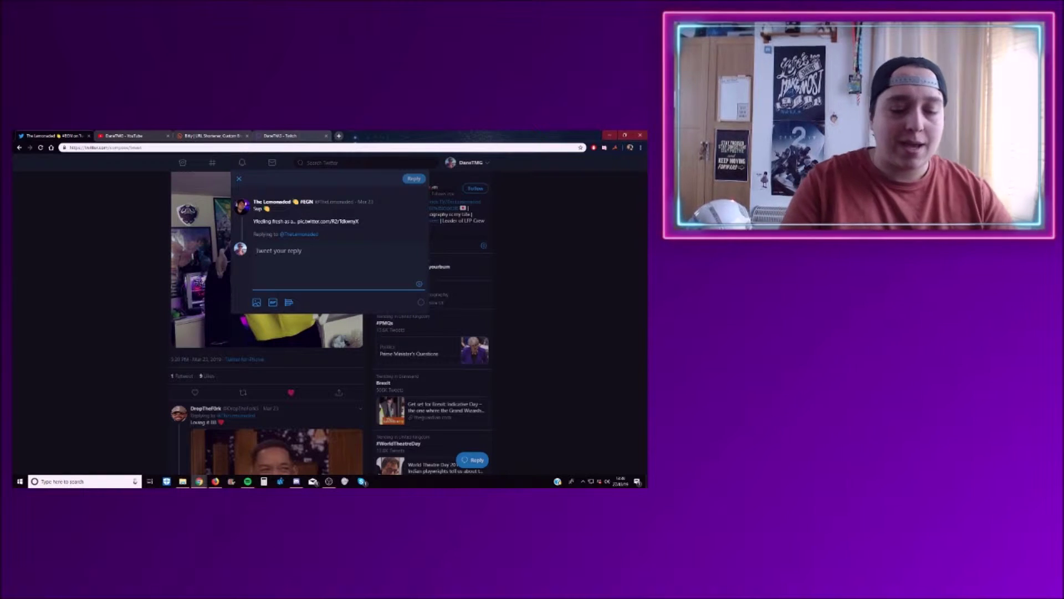
pyautogui.write('Fresh')
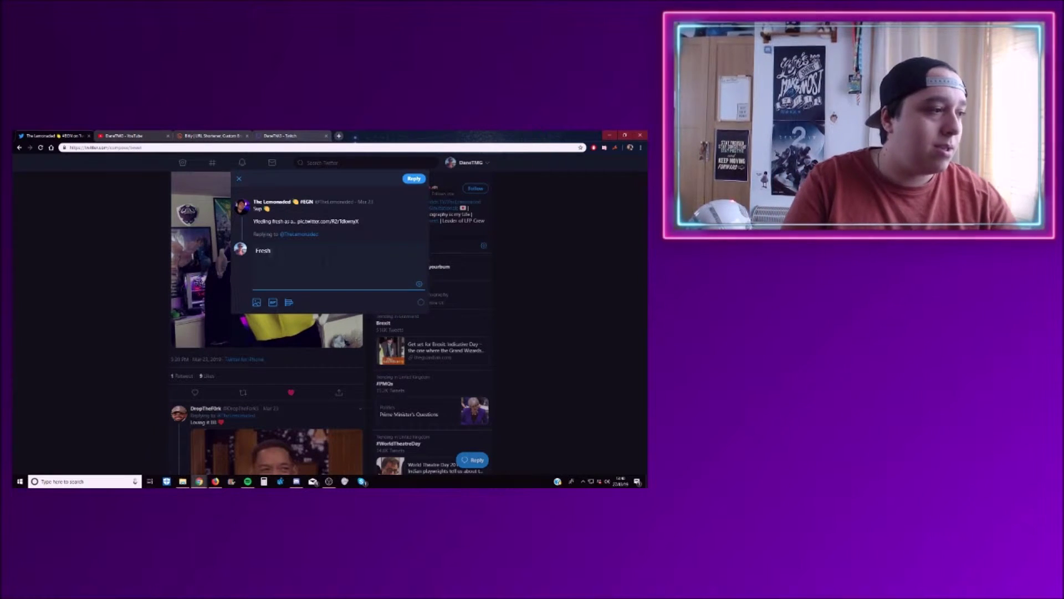
# Fix the typos with Backspace so the reply reads "Feeling fresh as a...".
pyautogui.press('BackSpace')
pyautogui.press('BackSpace')
pyautogui.press('BackSpace')
pyautogui.write('Feeling f')
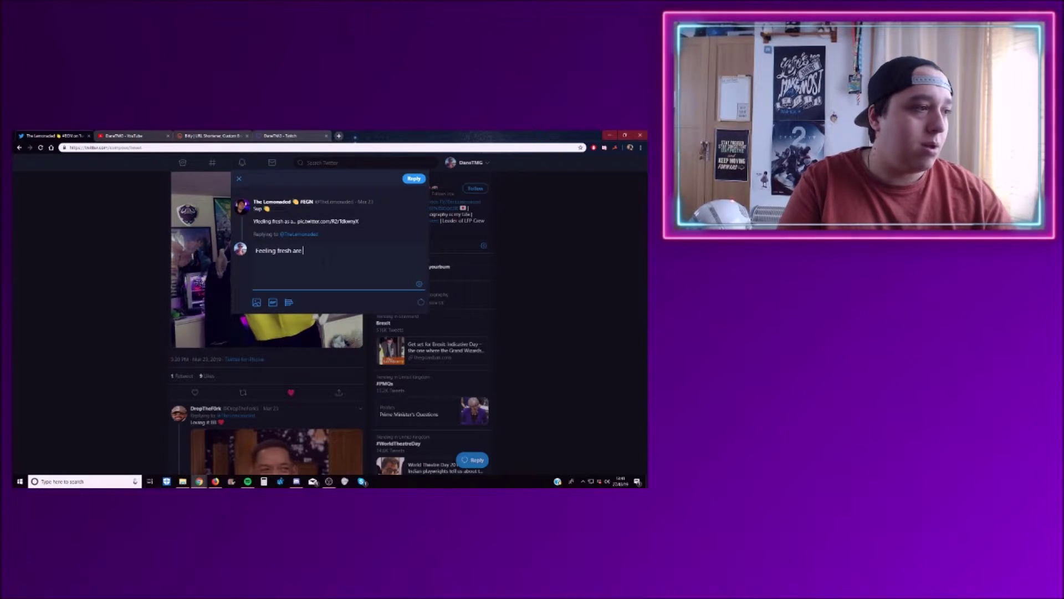
pyautogui.press('BackSpace')
pyautogui.write('s a')
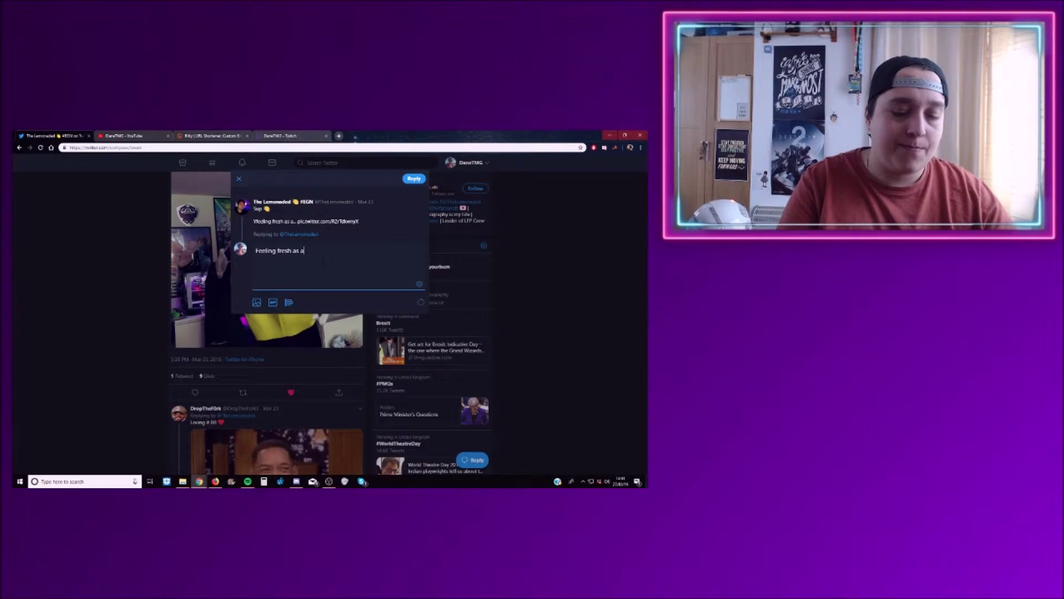
pyautogui.write('....')
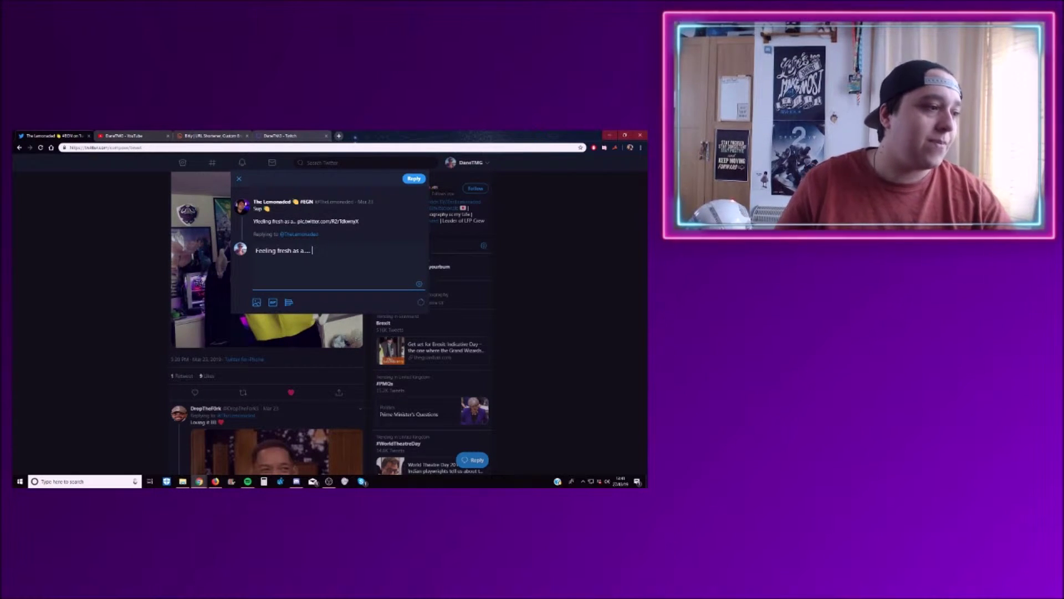
# Attach the dancing lime GIF from a 'lime' GIF search and send the reply.
pyautogui.click(275, 302)
pyautogui.write('fine')
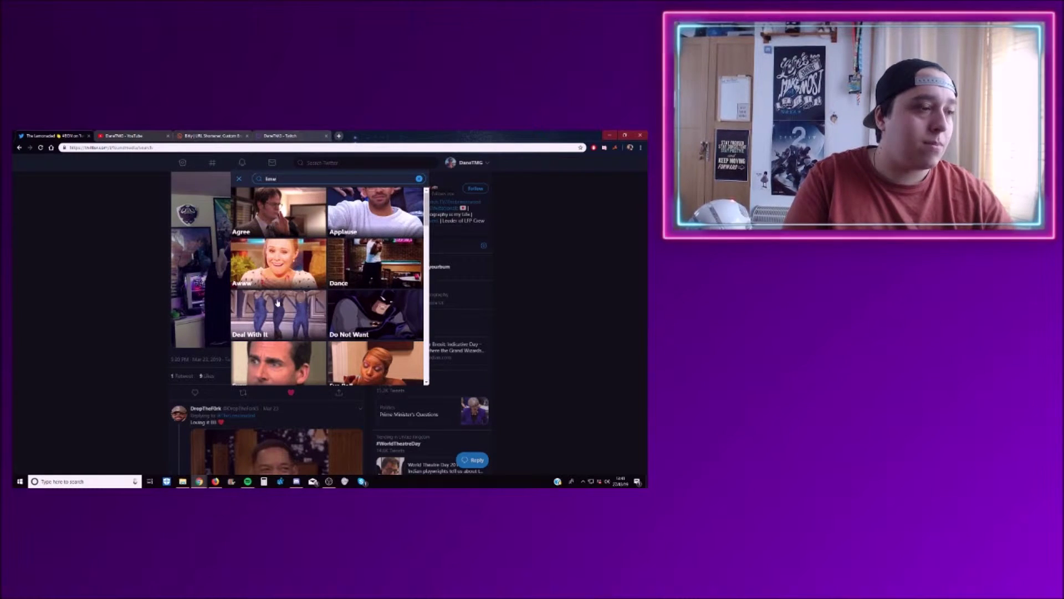
pyautogui.press('Return')
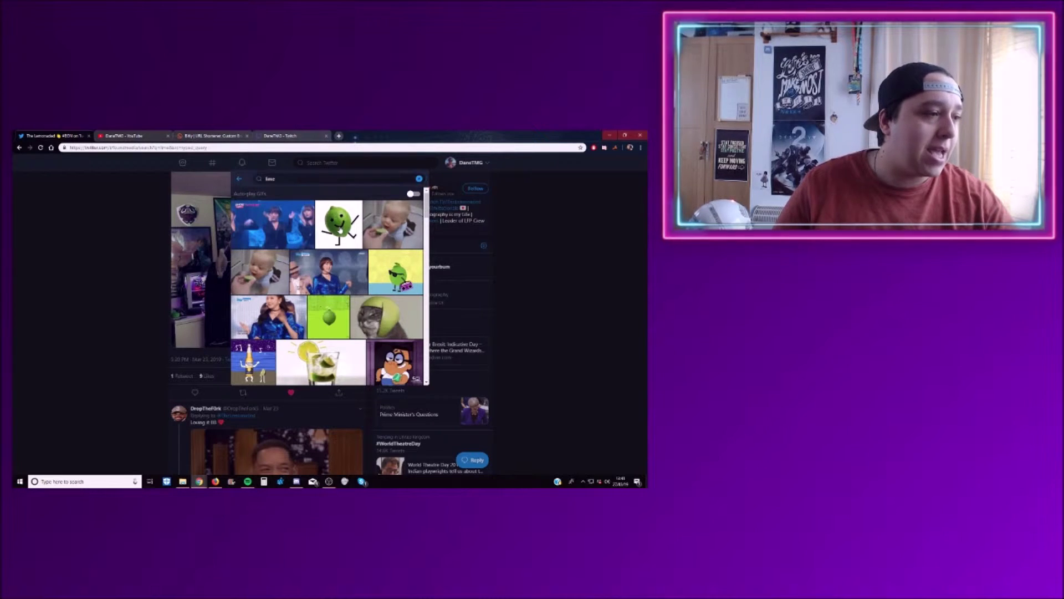
pyautogui.click(349, 235)
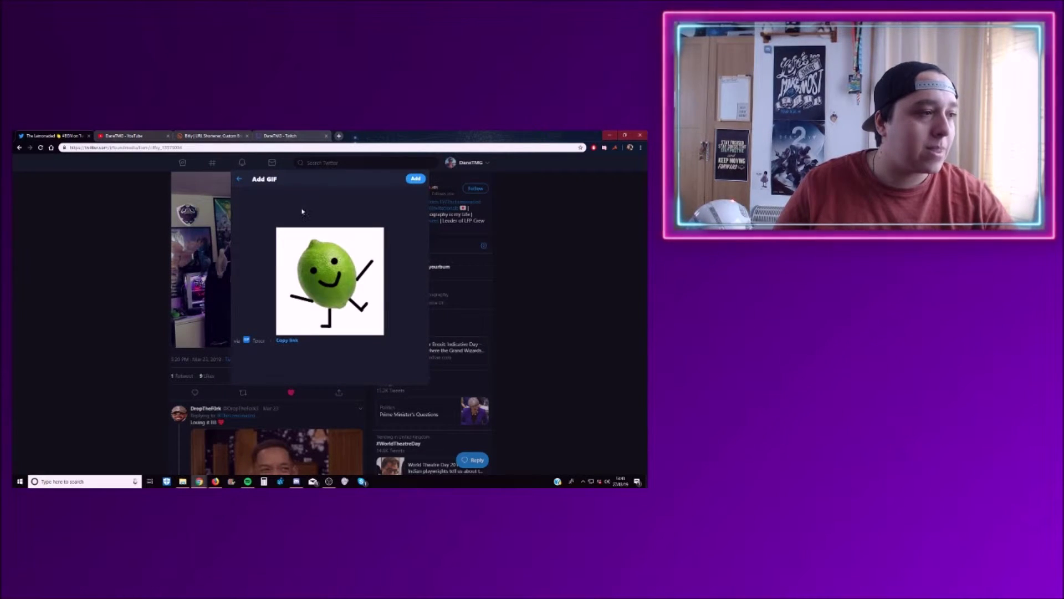
pyautogui.click(416, 179)
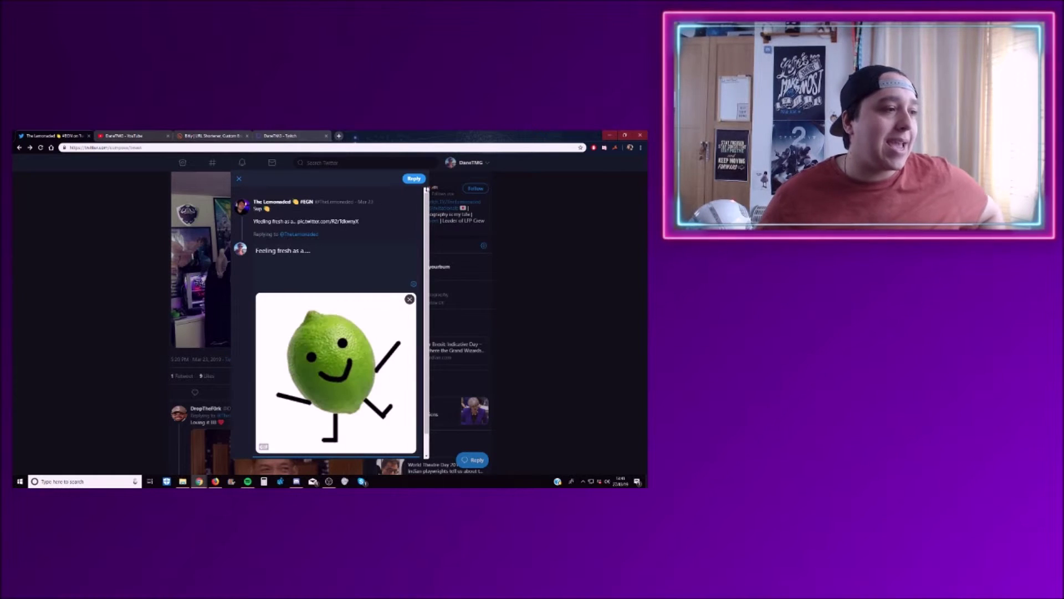
pyautogui.click(414, 180)
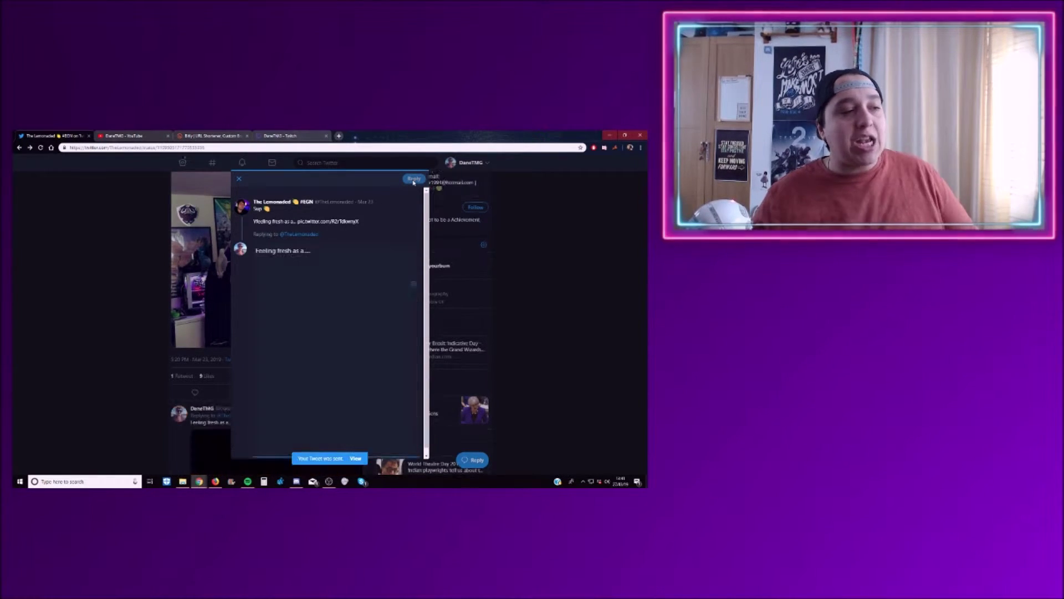
pyautogui.scroll(-2, 309, 311)
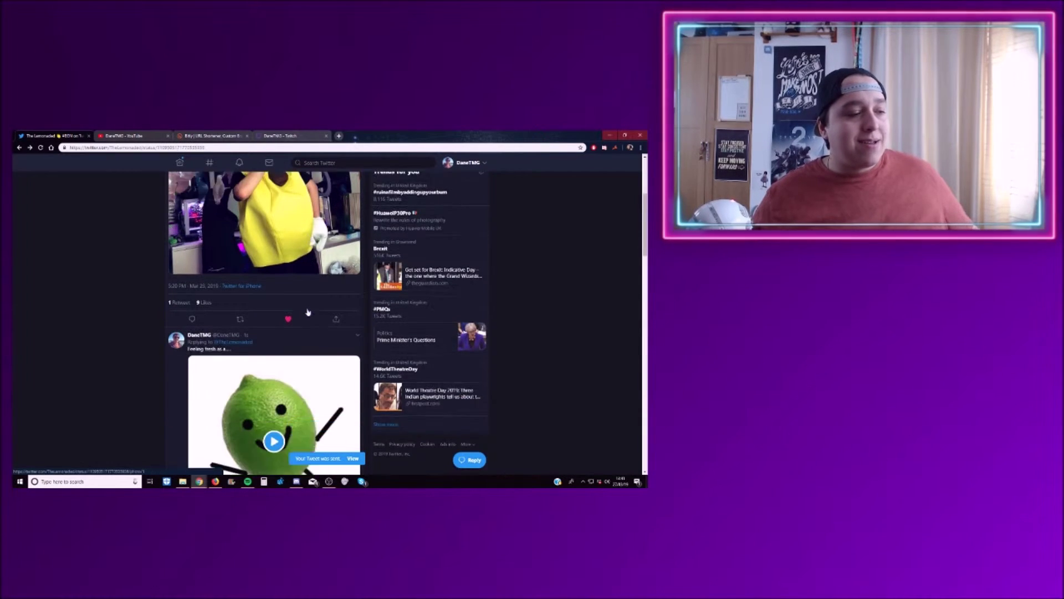
pyautogui.scroll(-1, 308, 311)
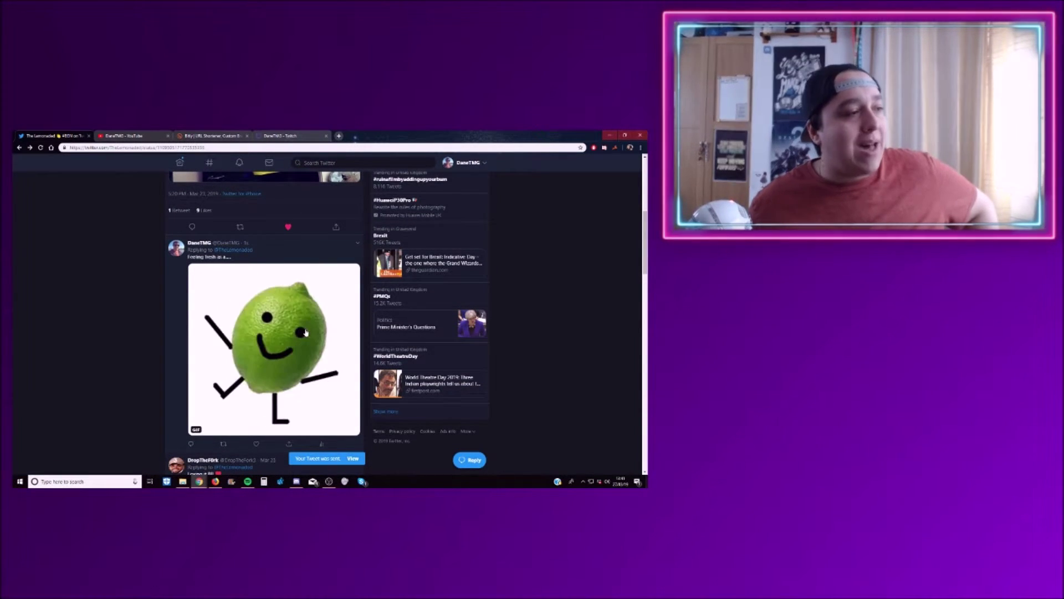
pyautogui.scroll(1, 308, 317)
pyautogui.scroll(2, 305, 332)
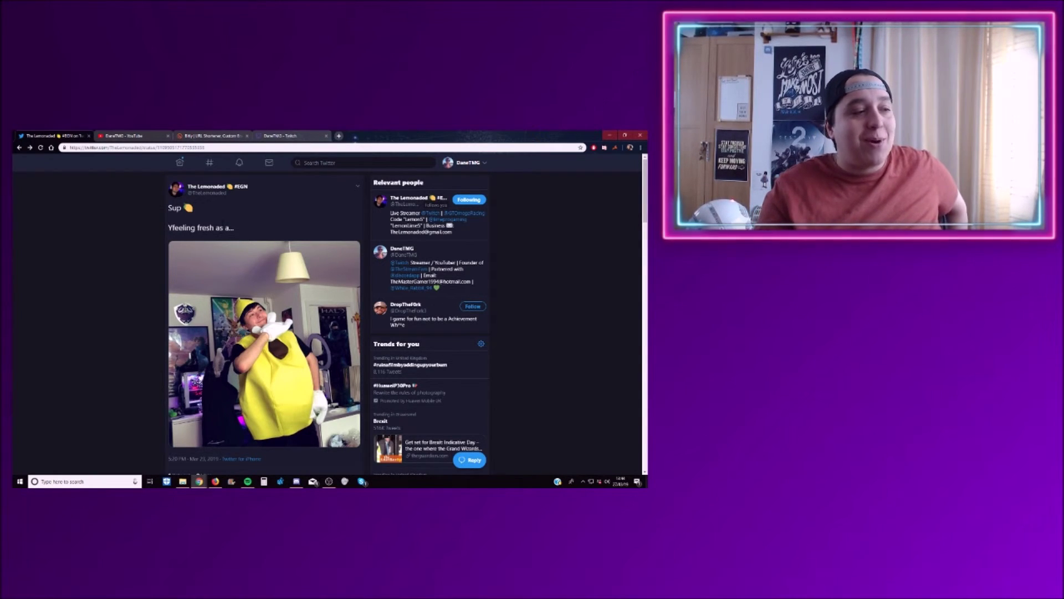
# Open the account info panel from the profile avatar.
pyautogui.click(466, 163)
# Open the DaneTMG profile page from the account panel.
pyautogui.click(574, 231)
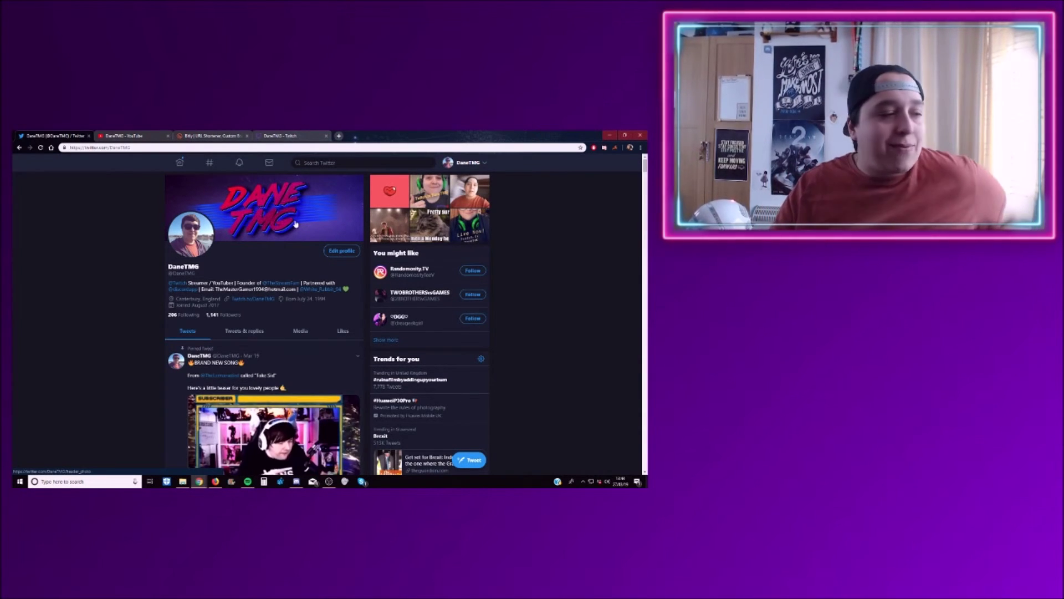
pyautogui.scroll(-2, 296, 223)
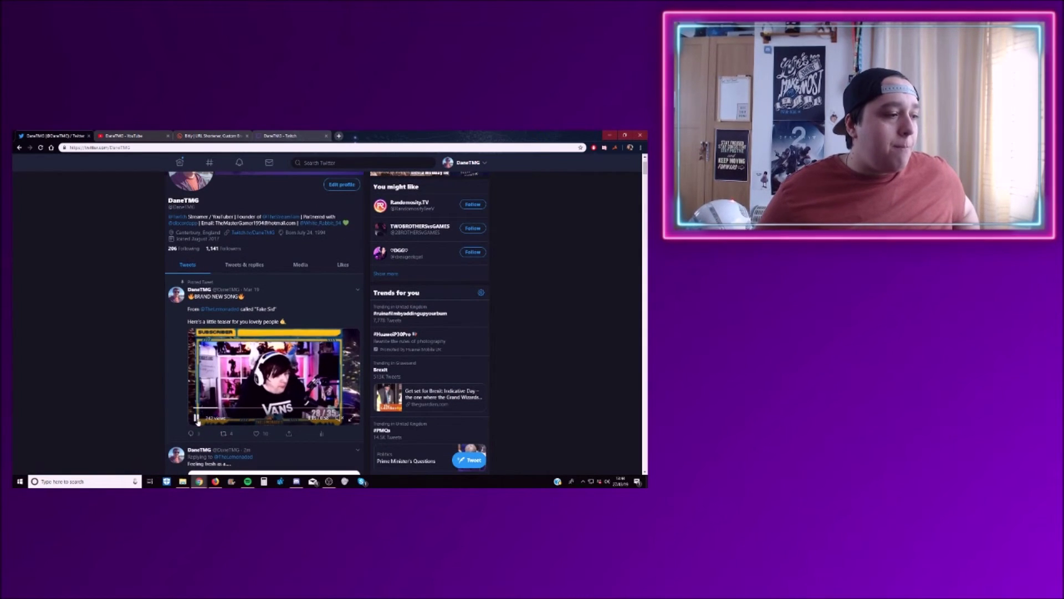
pyautogui.scroll(2, 267, 336)
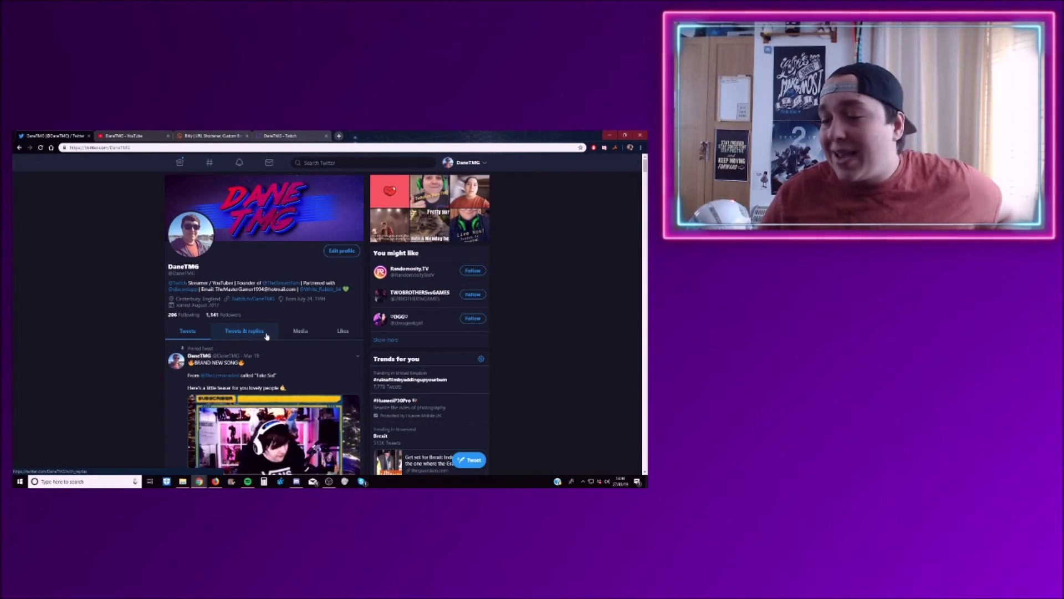